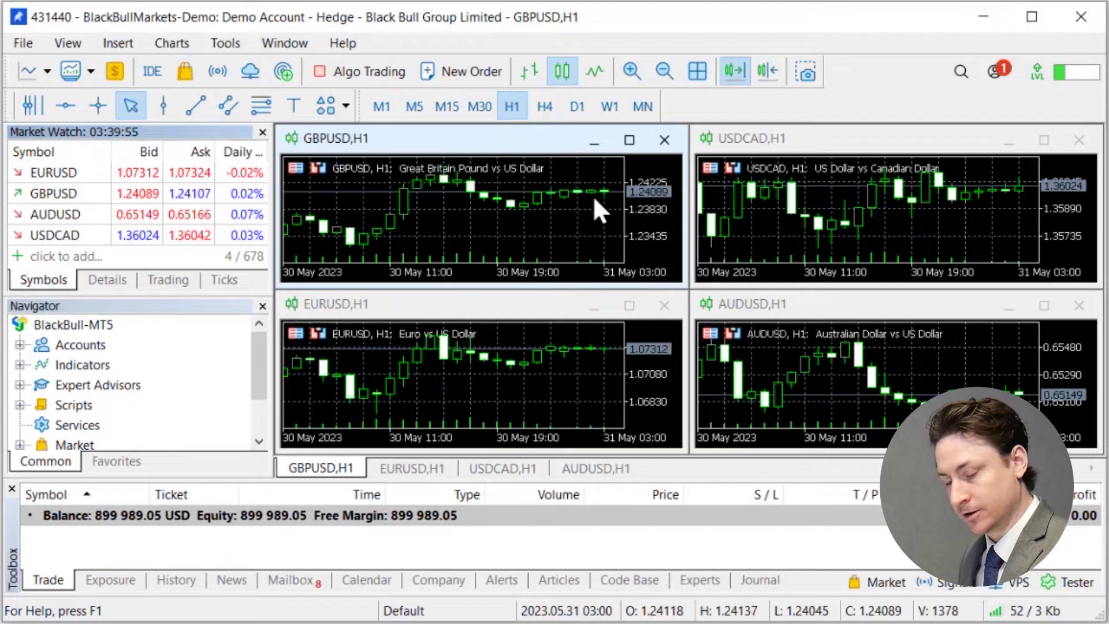
# Open the Symbols catalogue from Market Watch and scroll to the Forex Minors pairs
pyautogui.click(442, 86)
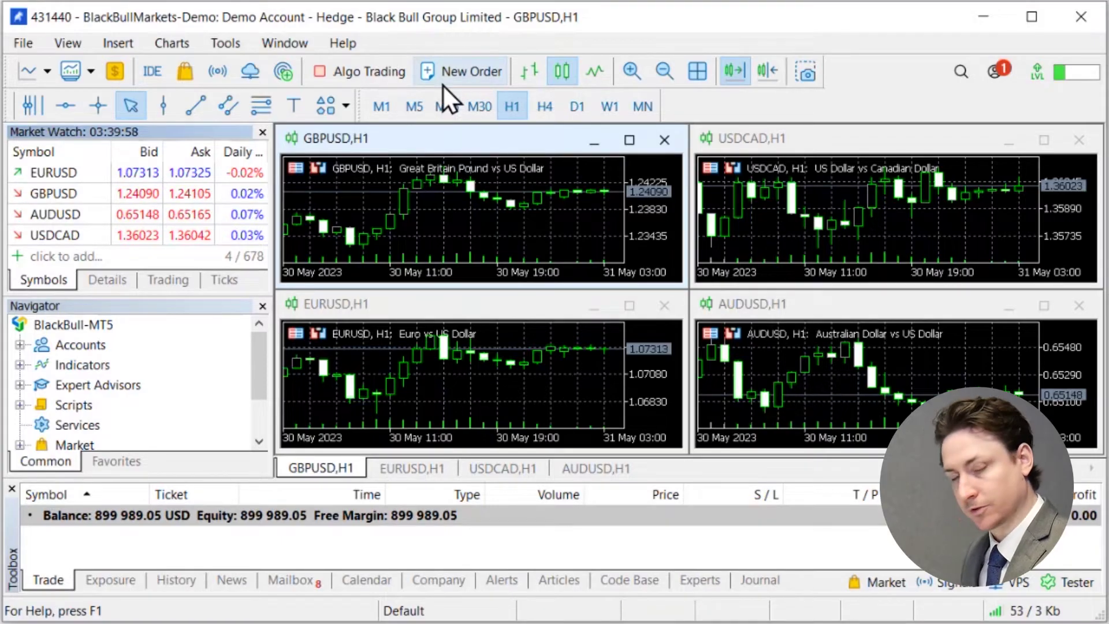
pyautogui.click(87, 135)
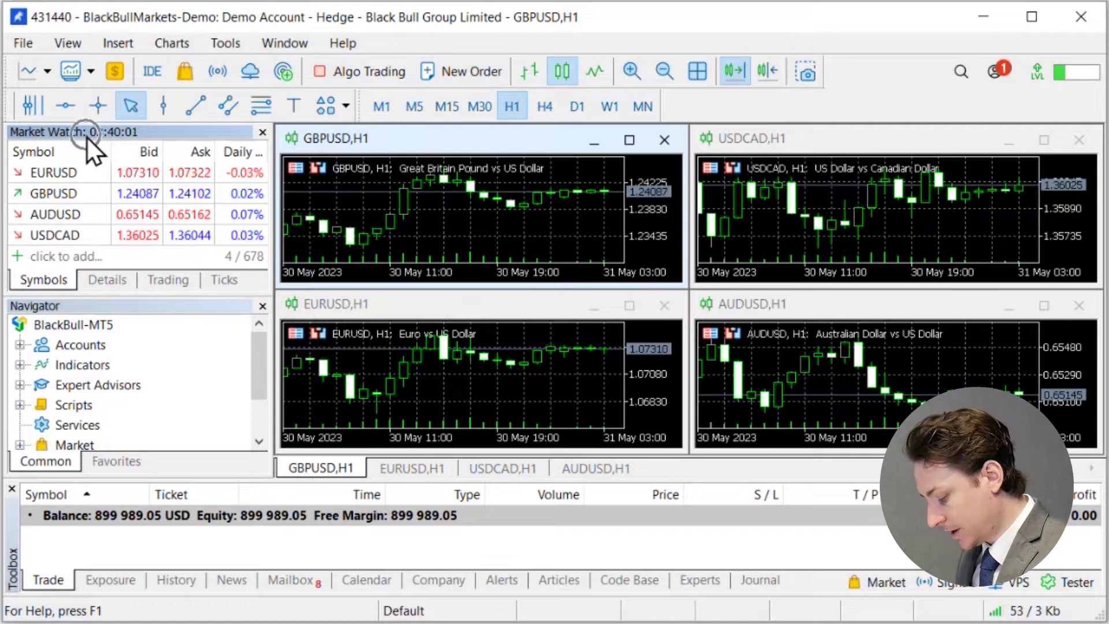
pyautogui.rightClick(133, 250)
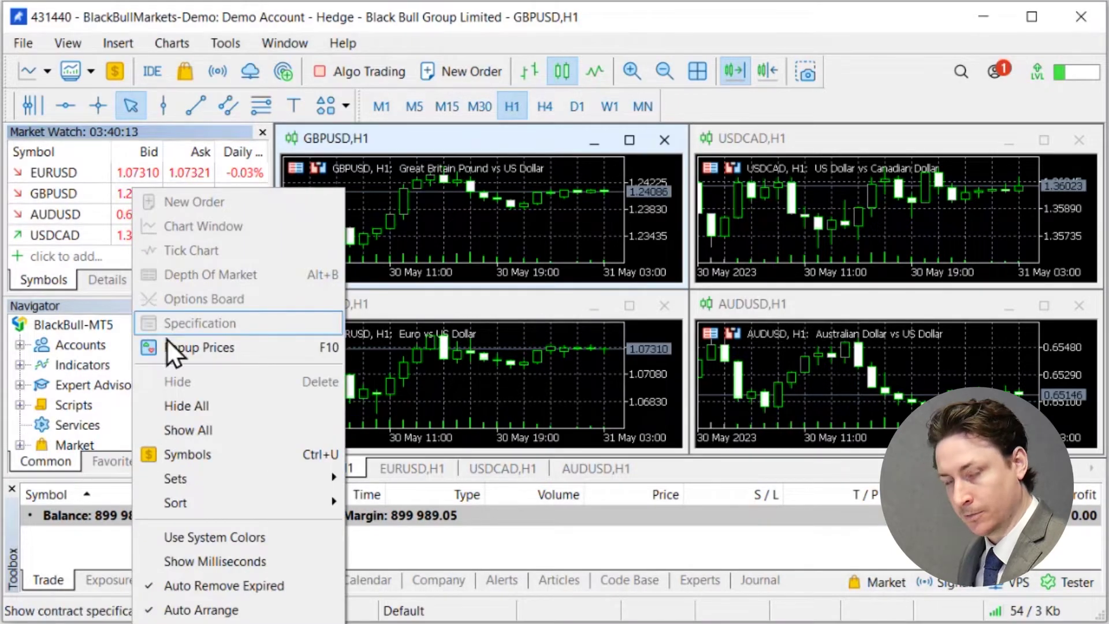
pyautogui.click(188, 454)
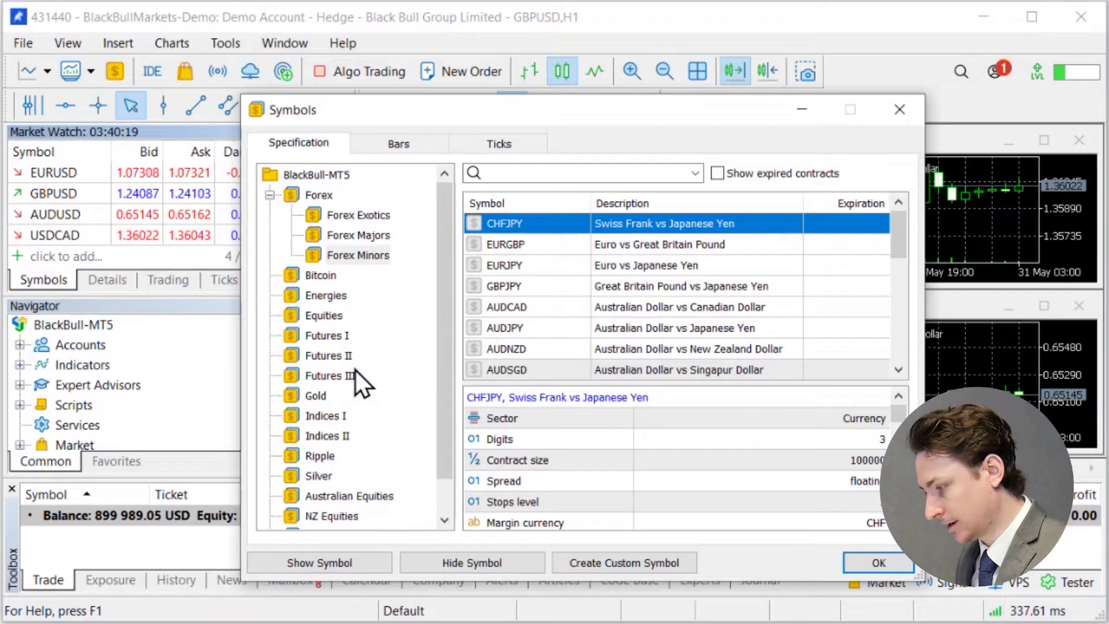
pyautogui.scroll(-5, 508, 290)
pyautogui.scroll(-2, 378, 276)
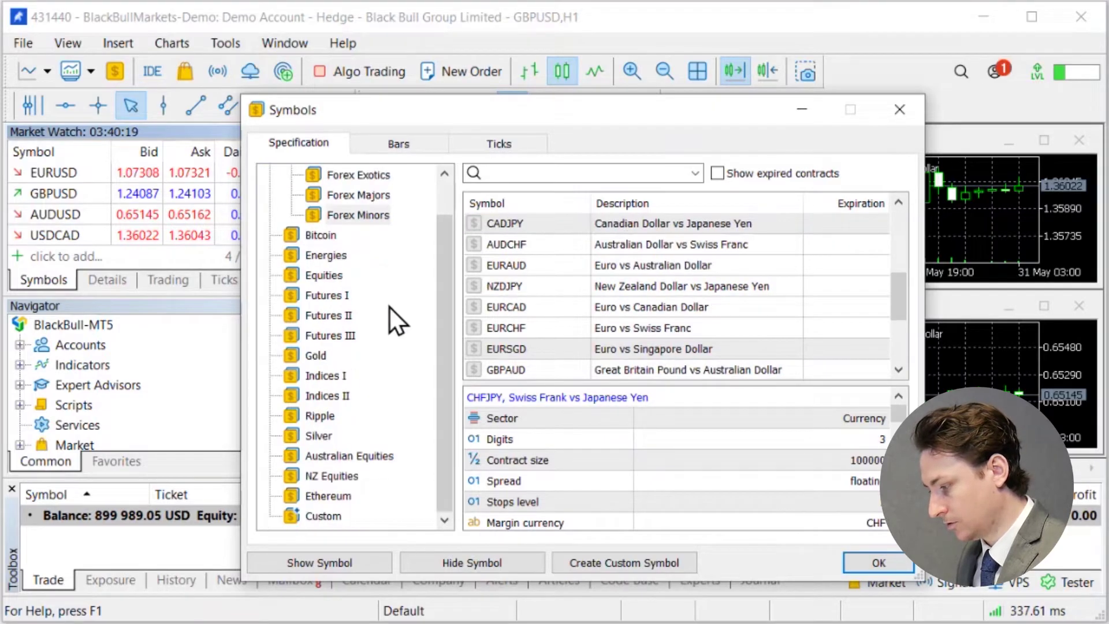
# Close the Symbols dialog, browse the BlackBullMarkets-Live accounts, select the first, then collapse Accounts
pyautogui.click(869, 557)
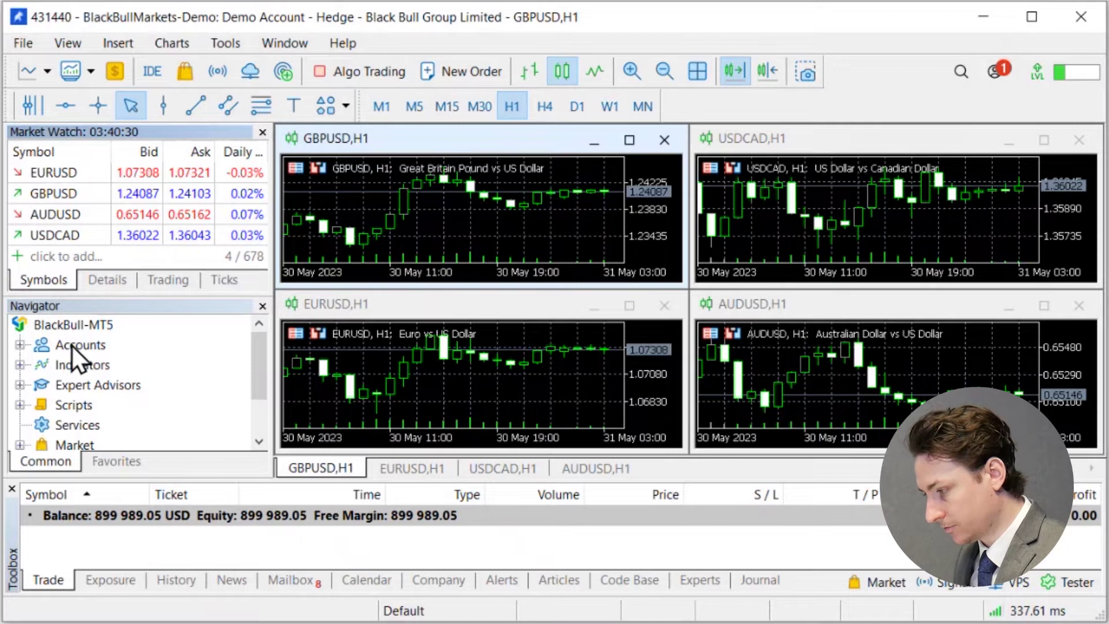
pyautogui.click(20, 344)
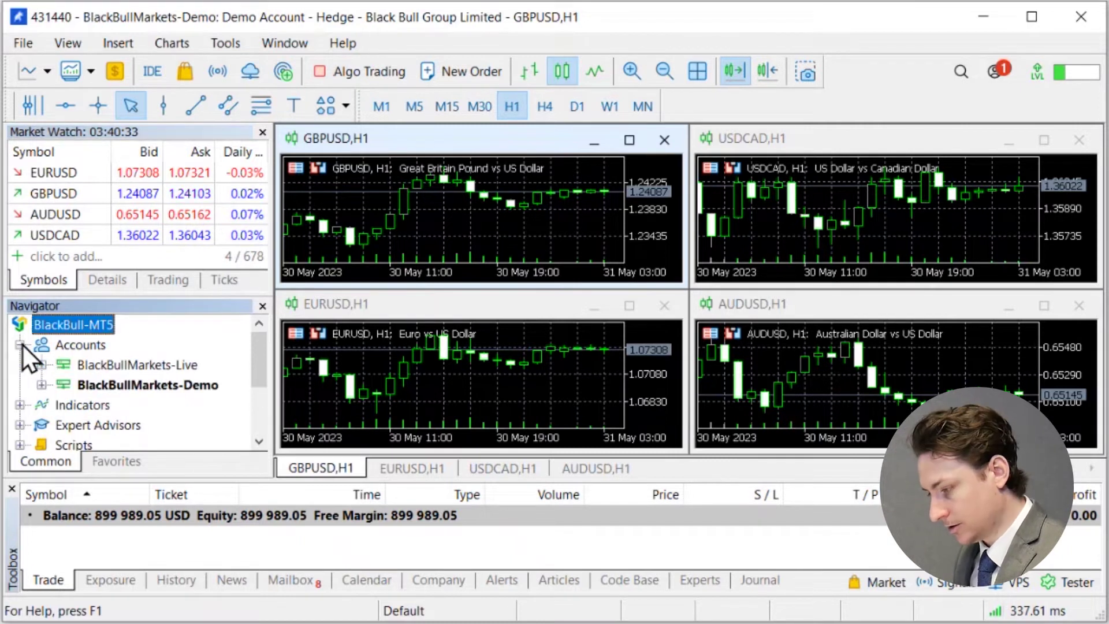
pyautogui.click(41, 364)
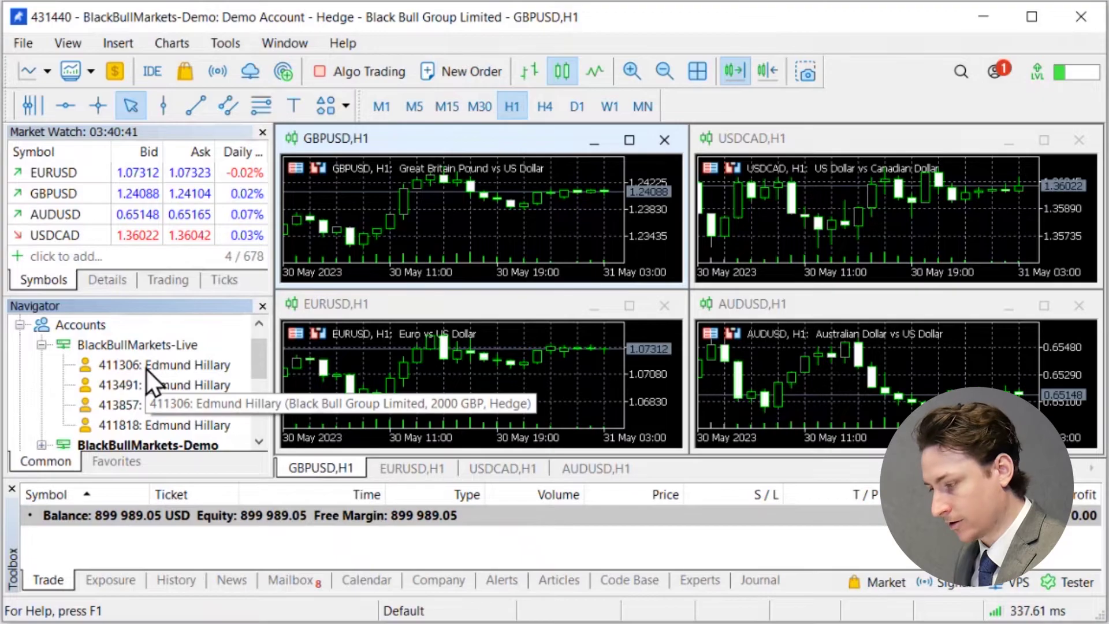
pyautogui.click(145, 367)
pyautogui.click(42, 345)
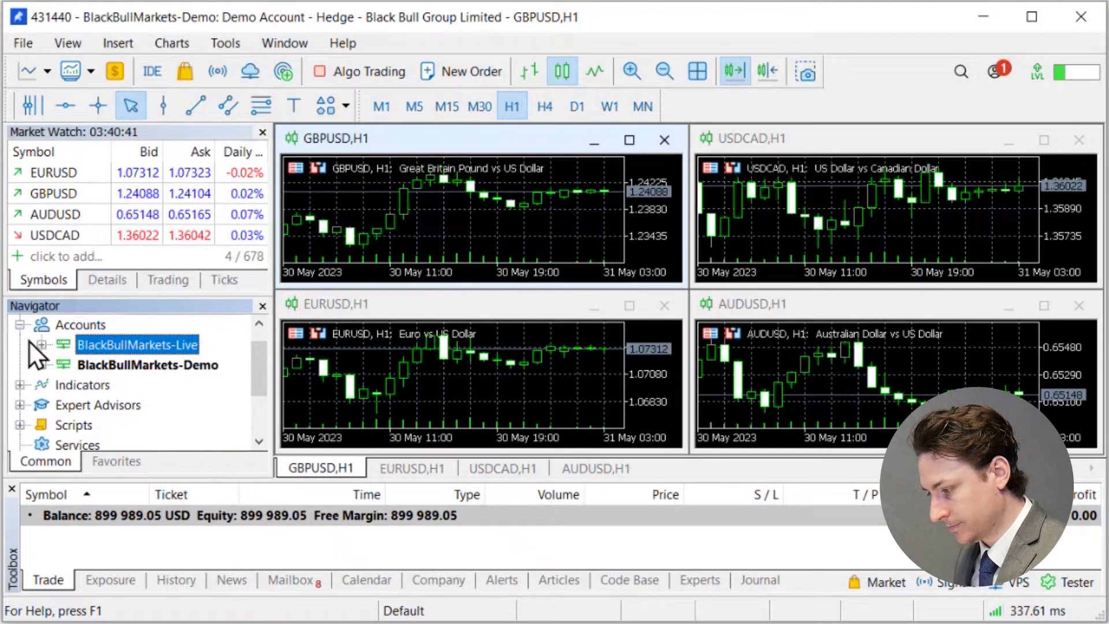
pyautogui.click(20, 325)
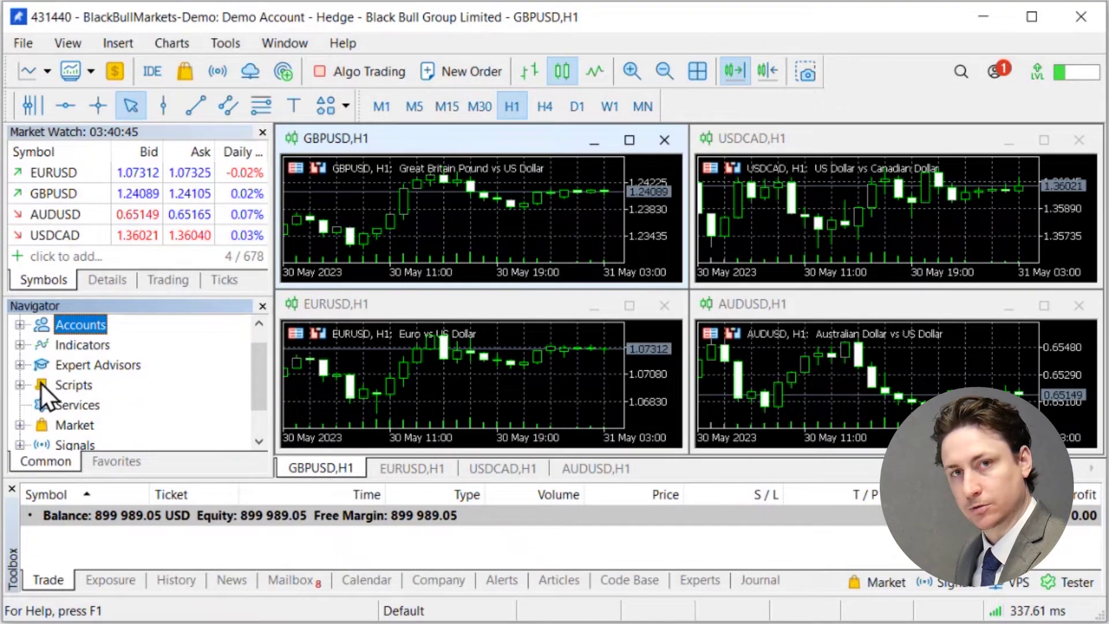
# Expand and collapse Expert Advisors, then expand Scripts to reveal its Examples folder
pyautogui.click(21, 365)
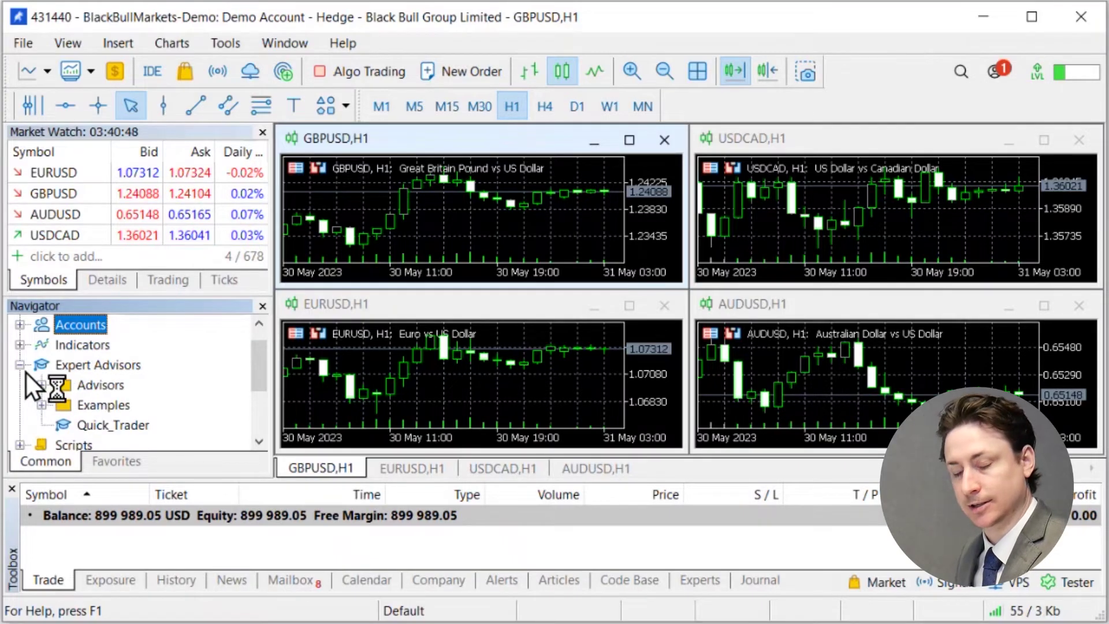
pyautogui.click(20, 365)
pyautogui.click(20, 386)
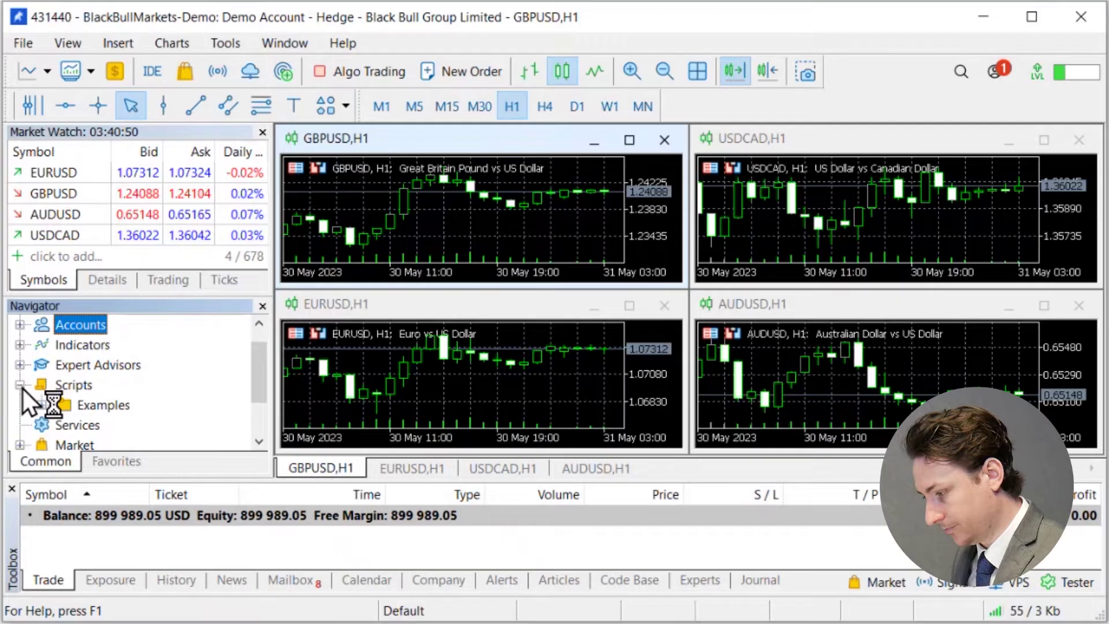
# Check the Toolbox's Exposure and History tabs, showing two closed AUDUSD 0.06-lot buys totalling -10.95
pyautogui.click(20, 385)
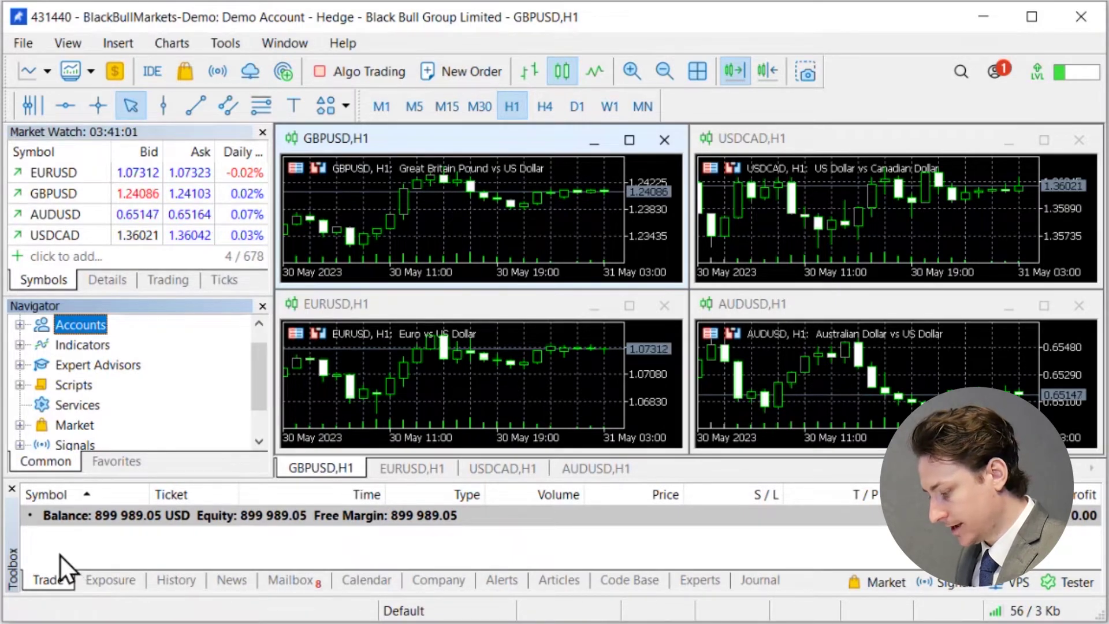
pyautogui.click(62, 581)
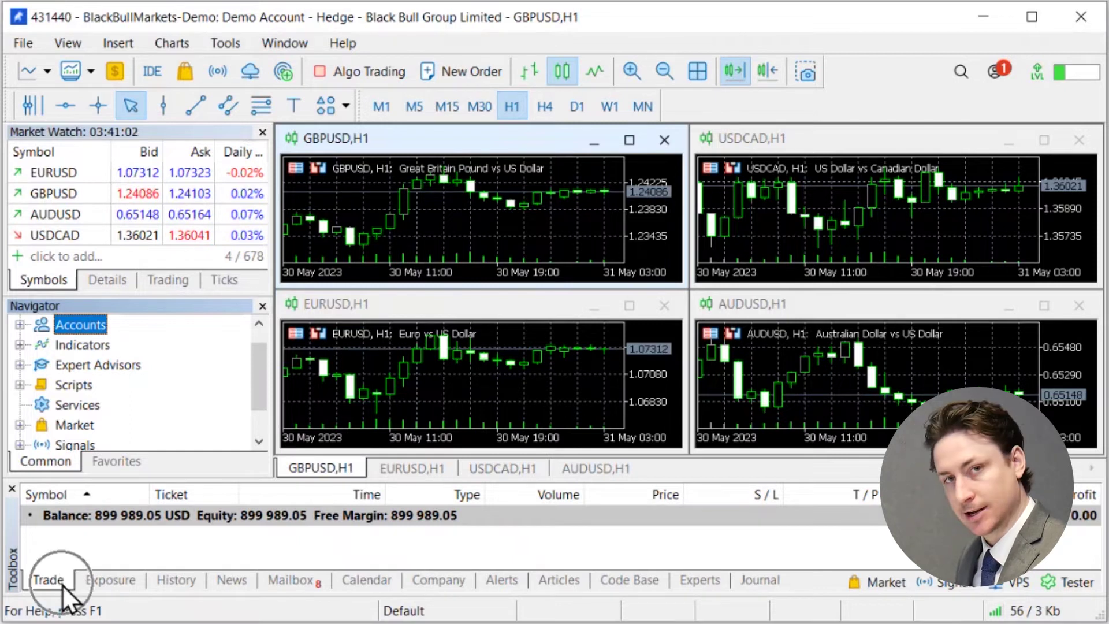
pyautogui.click(266, 516)
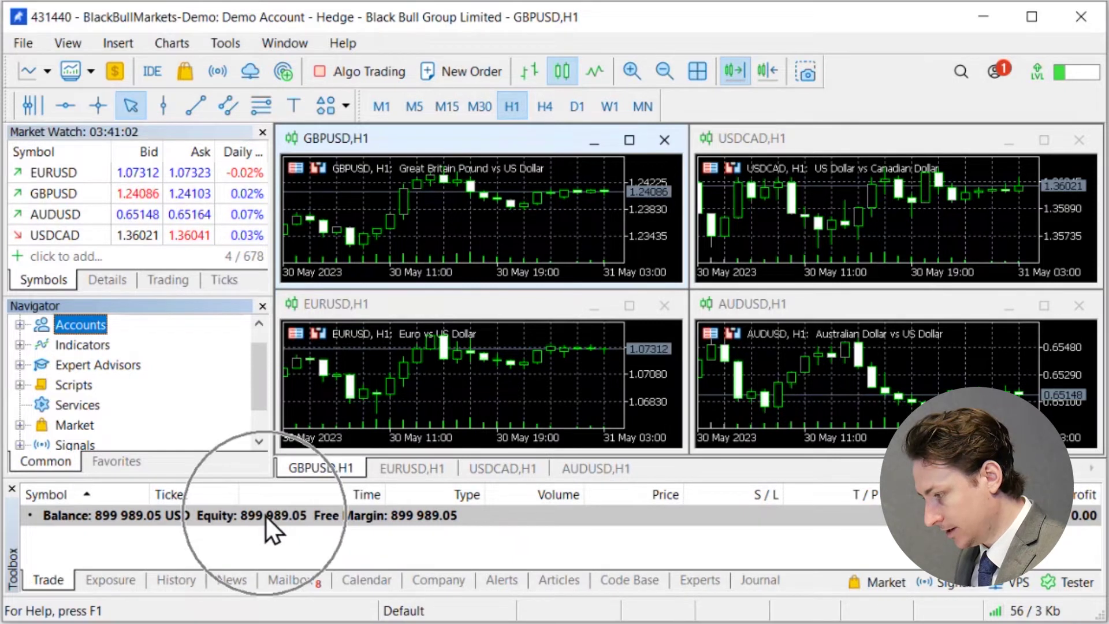
pyautogui.click(110, 578)
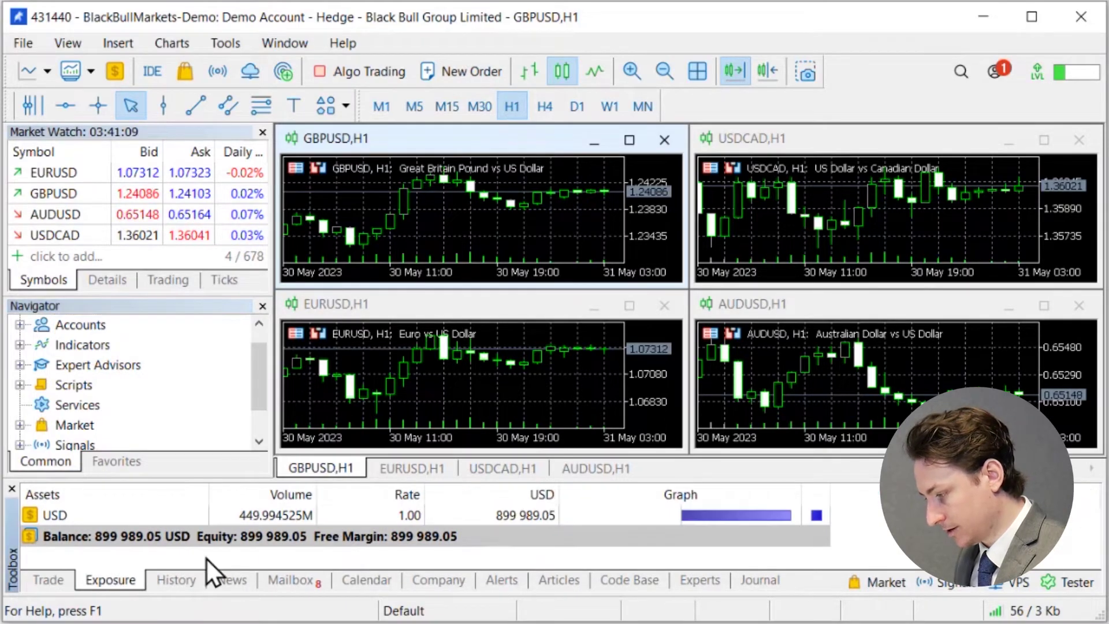
pyautogui.click(267, 539)
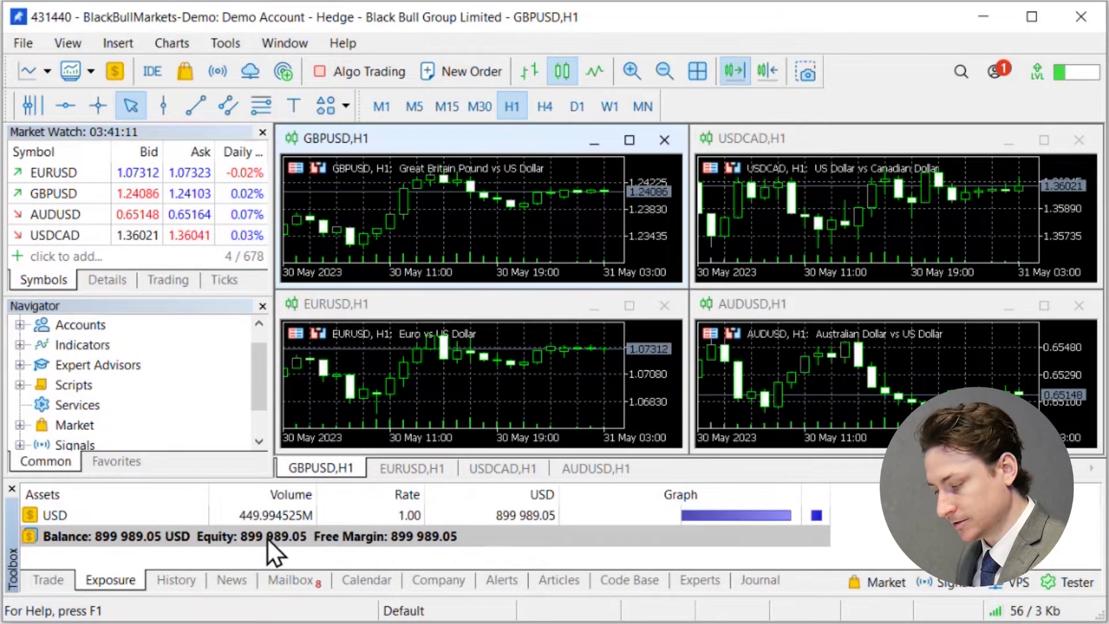
pyautogui.click(168, 580)
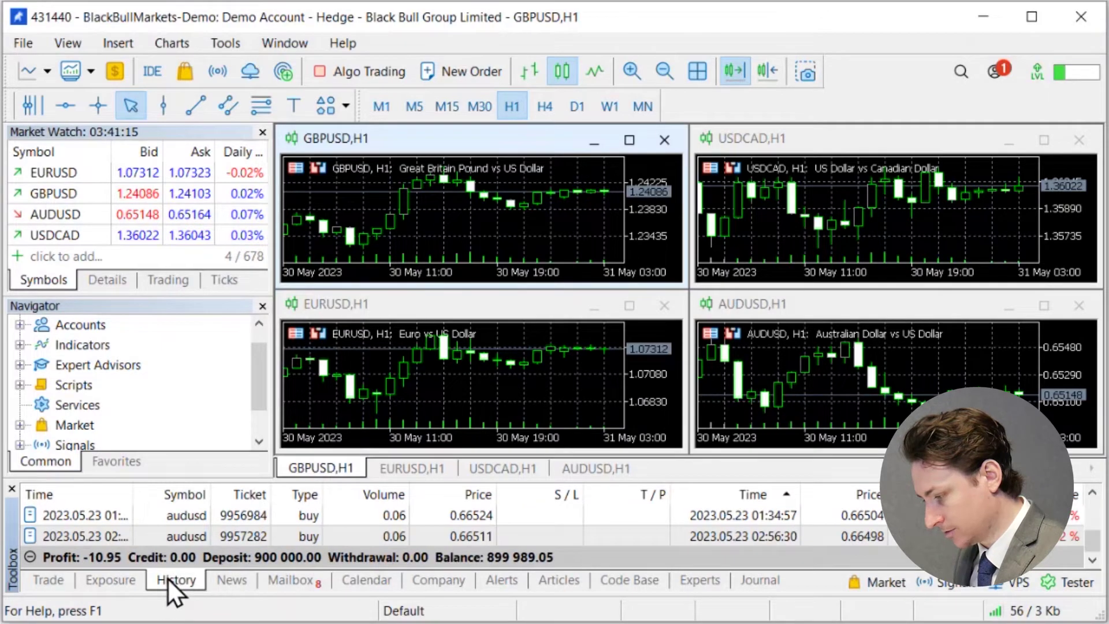
pyautogui.click(242, 527)
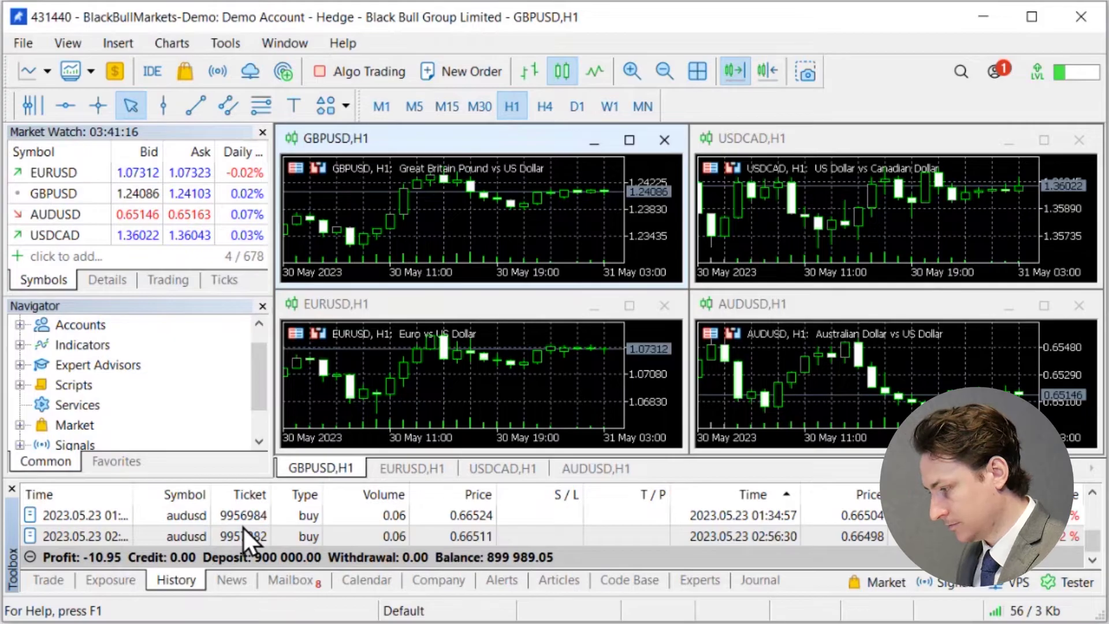
pyautogui.click(55, 577)
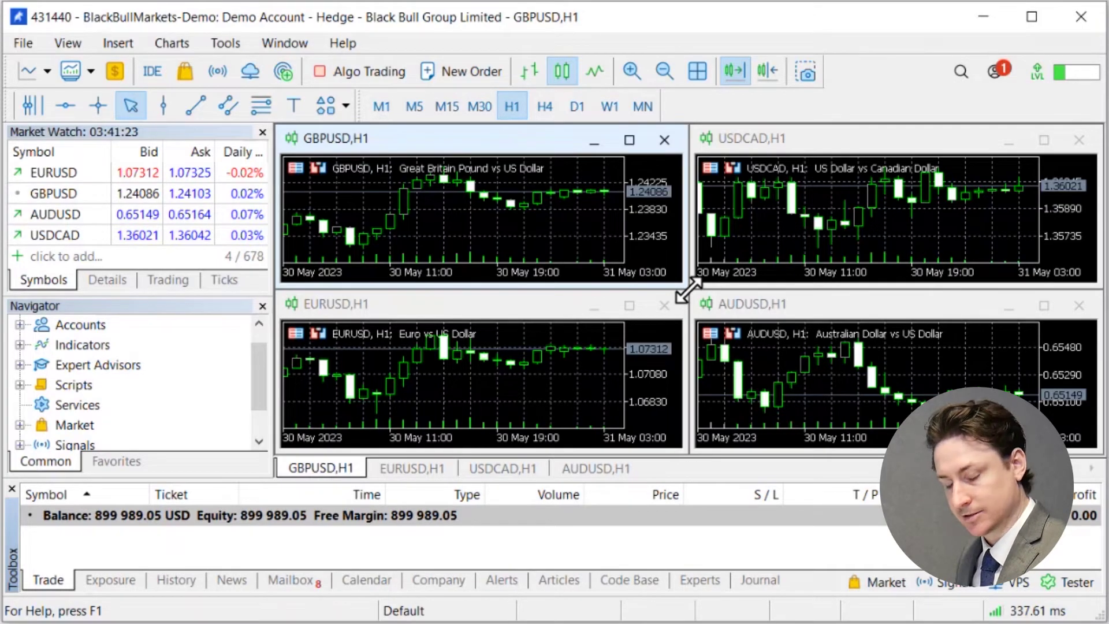
pyautogui.rightClick(352, 462)
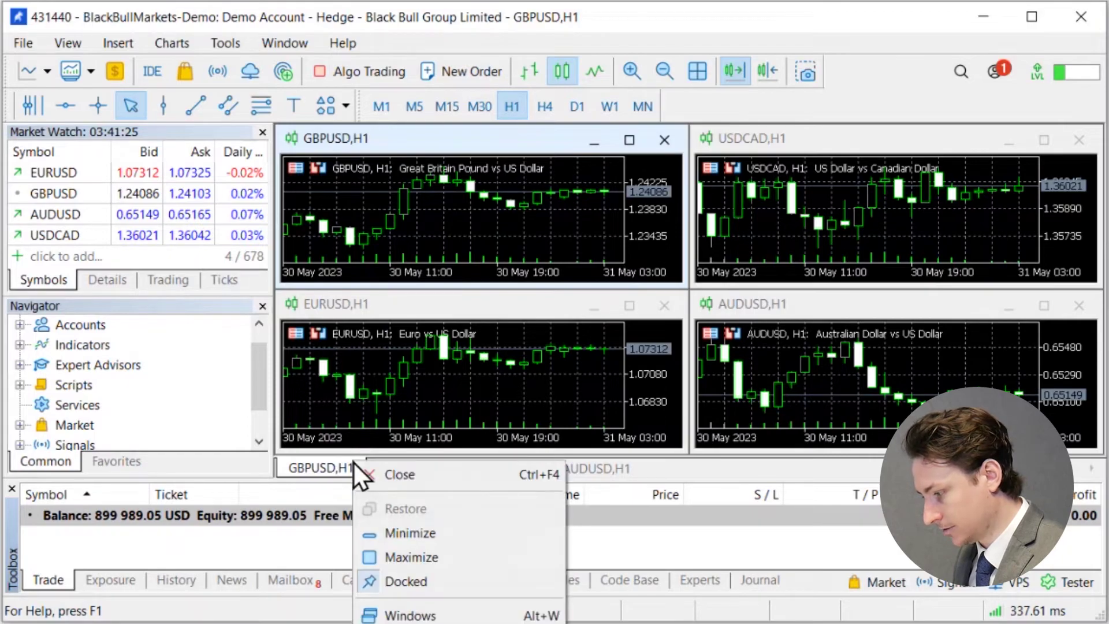
pyautogui.click(401, 556)
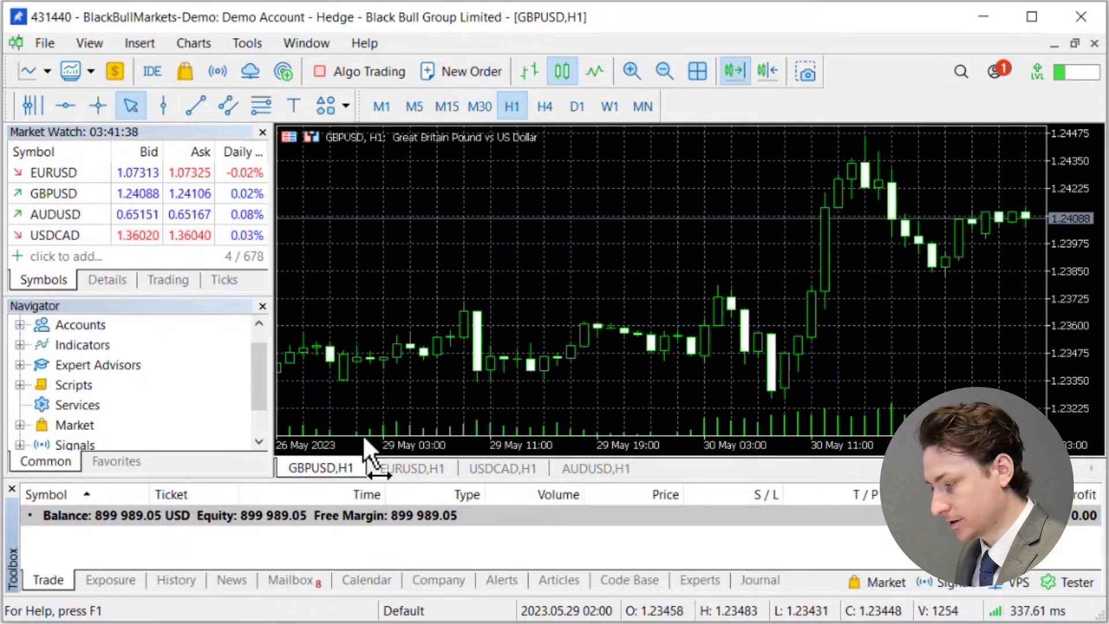
pyautogui.rightClick(359, 470)
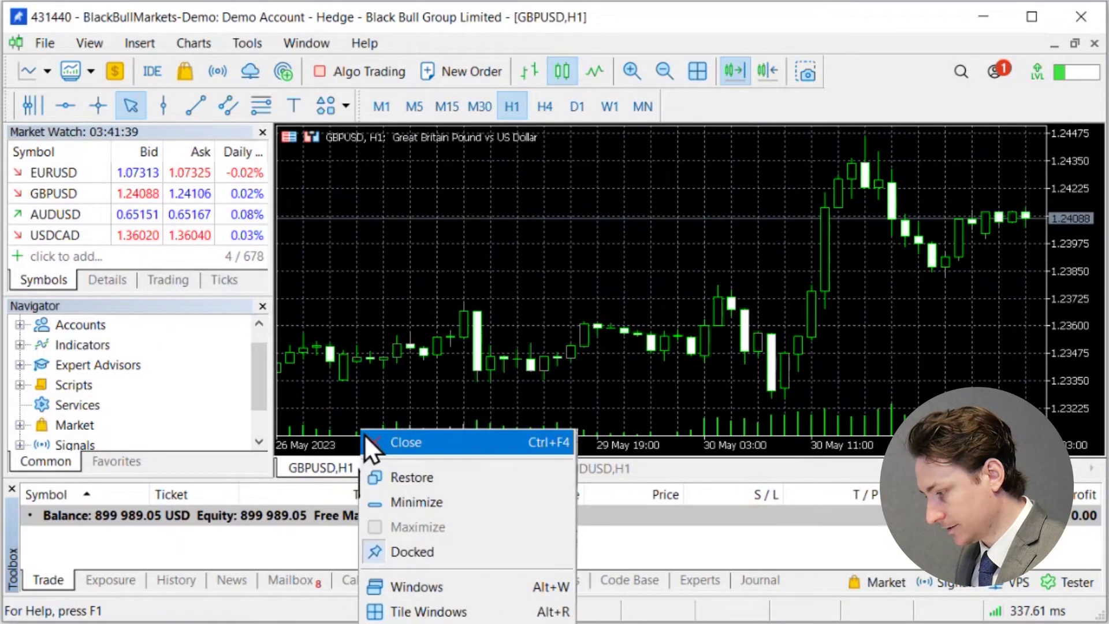
pyautogui.click(433, 612)
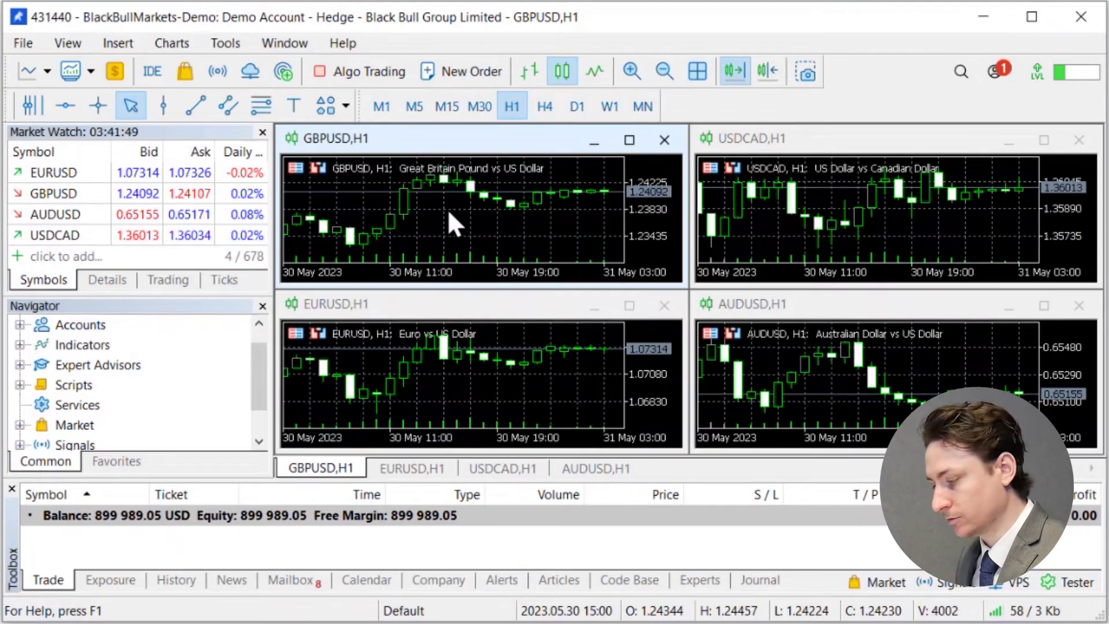
# In the GBPUSD chart's Properties, choose the Color on White scheme on the Colors tab and apply it
pyautogui.rightClick(559, 158)
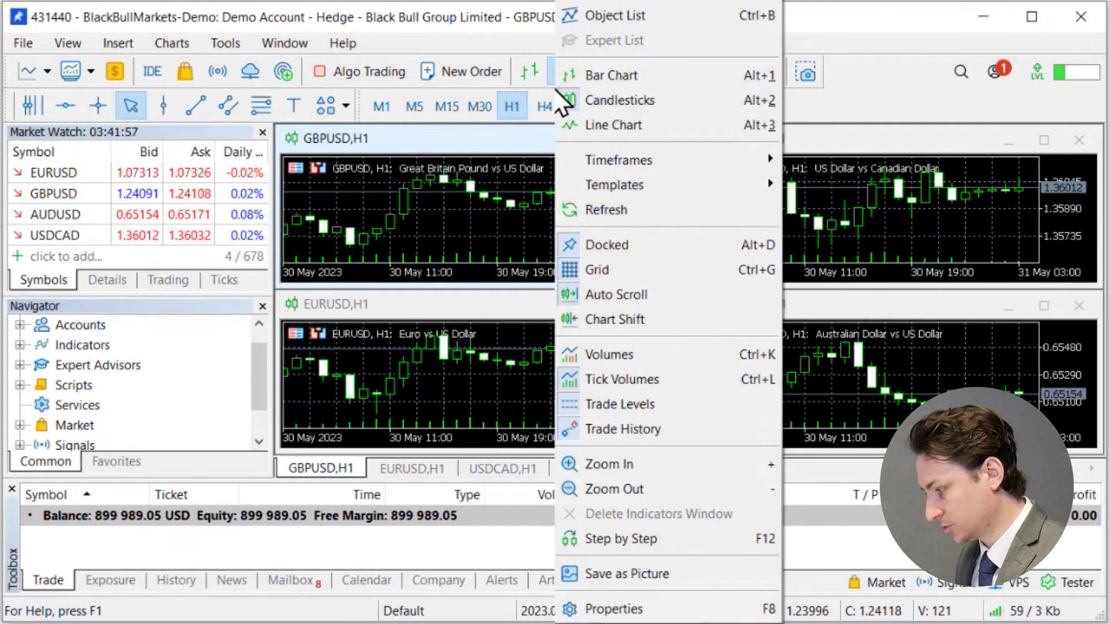
pyautogui.click(618, 608)
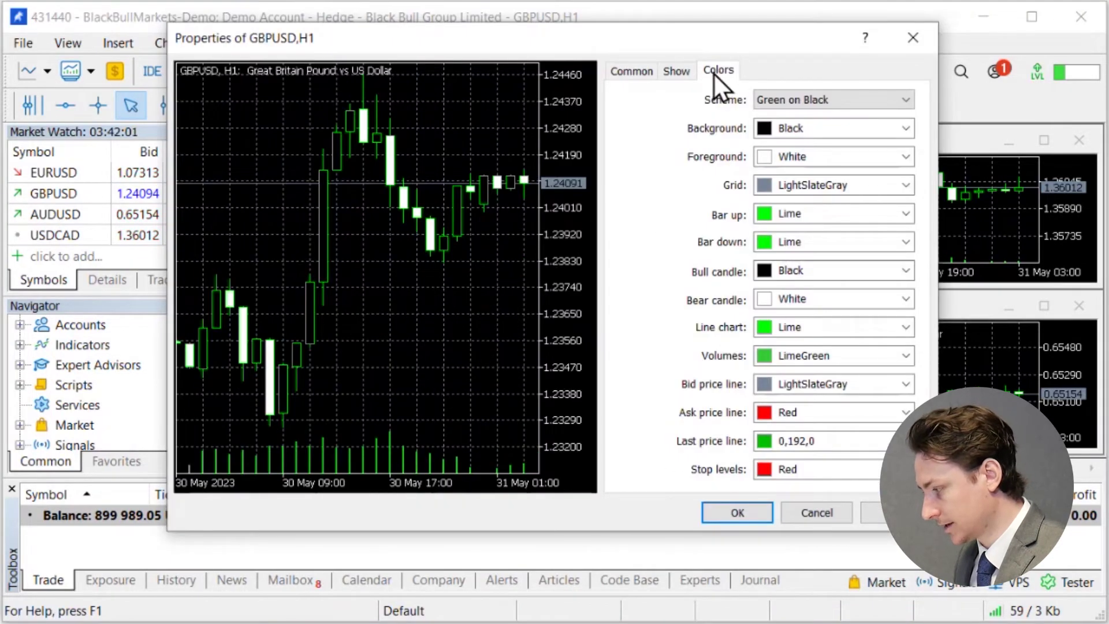
pyautogui.click(903, 97)
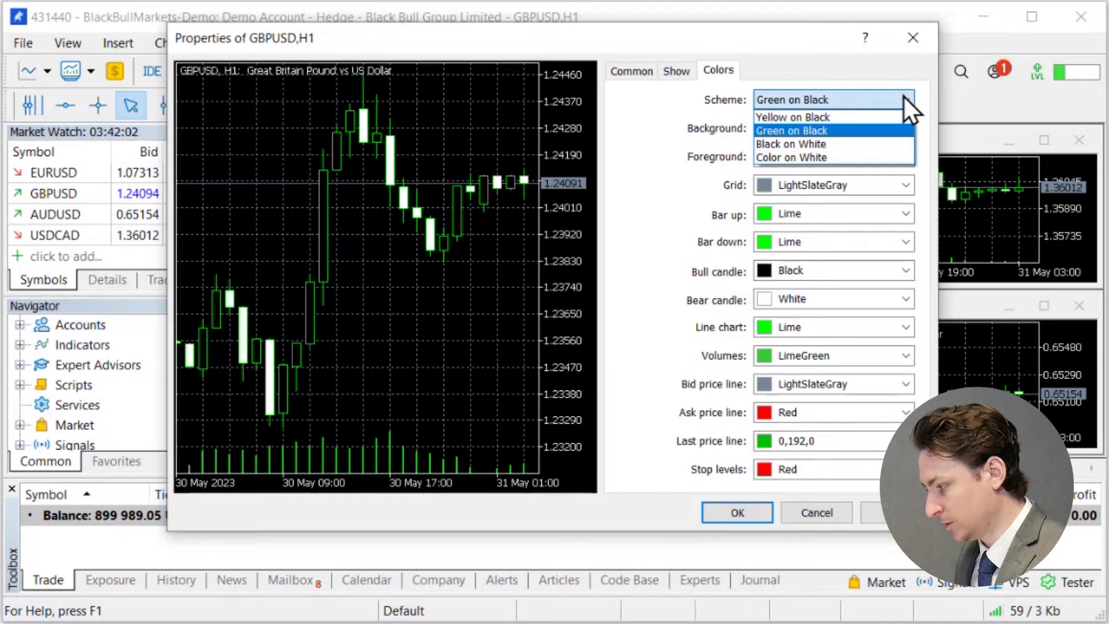
pyautogui.click(848, 156)
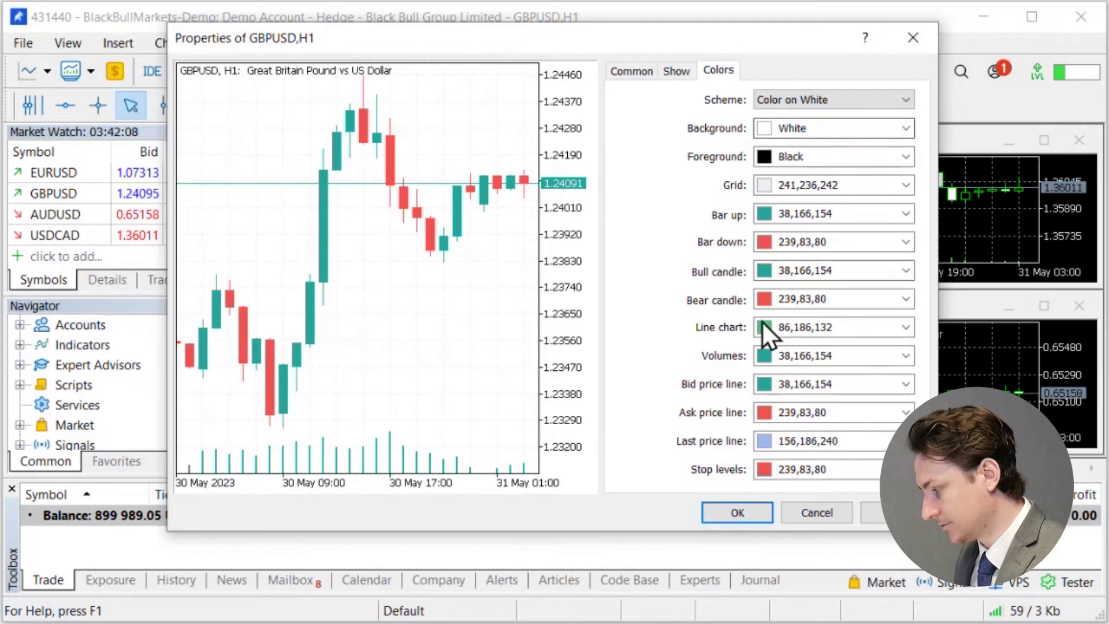
pyautogui.click(737, 512)
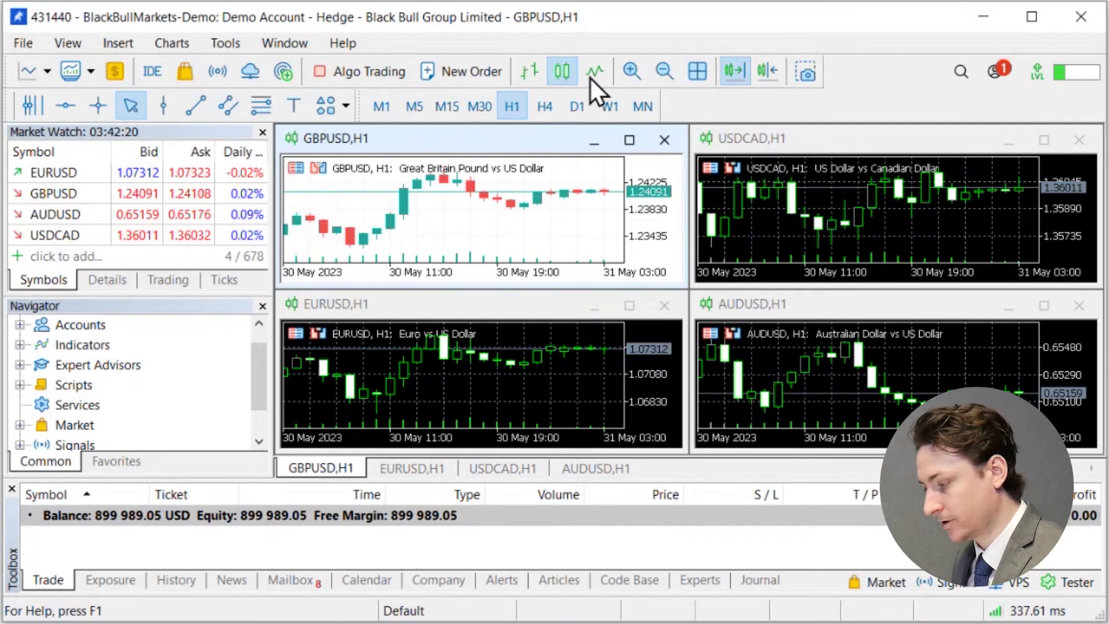
pyautogui.click(652, 74)
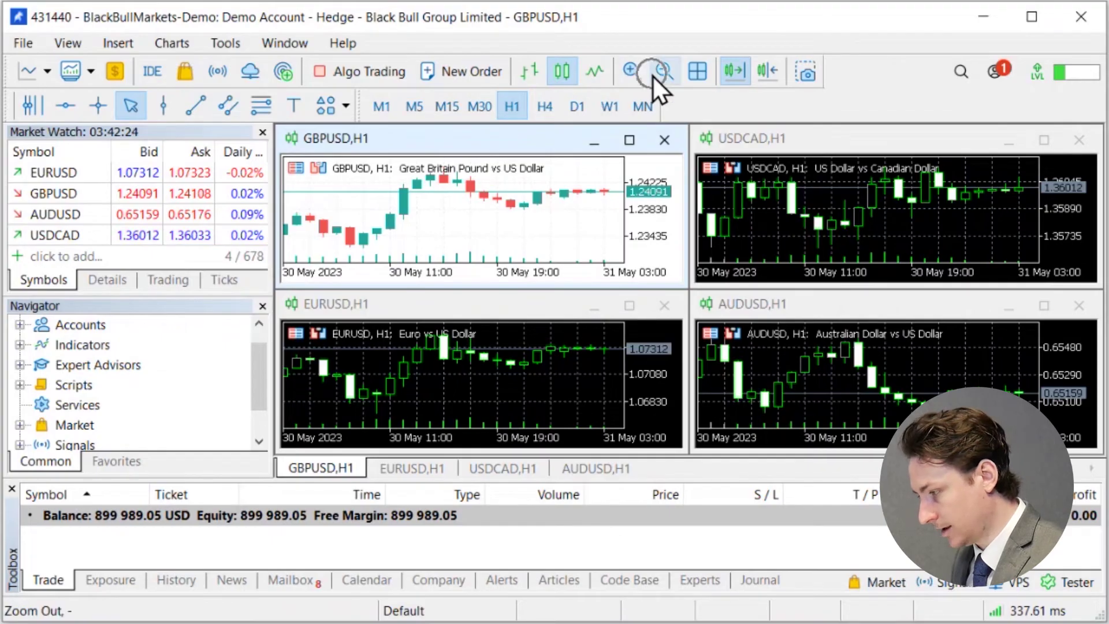
pyautogui.click(469, 70)
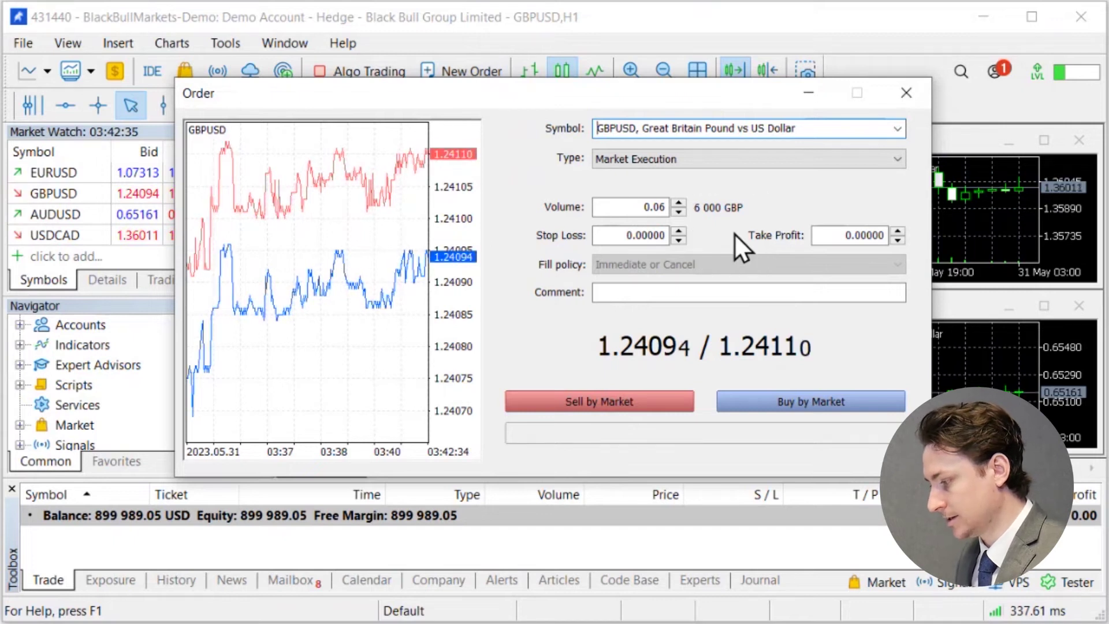
pyautogui.click(638, 407)
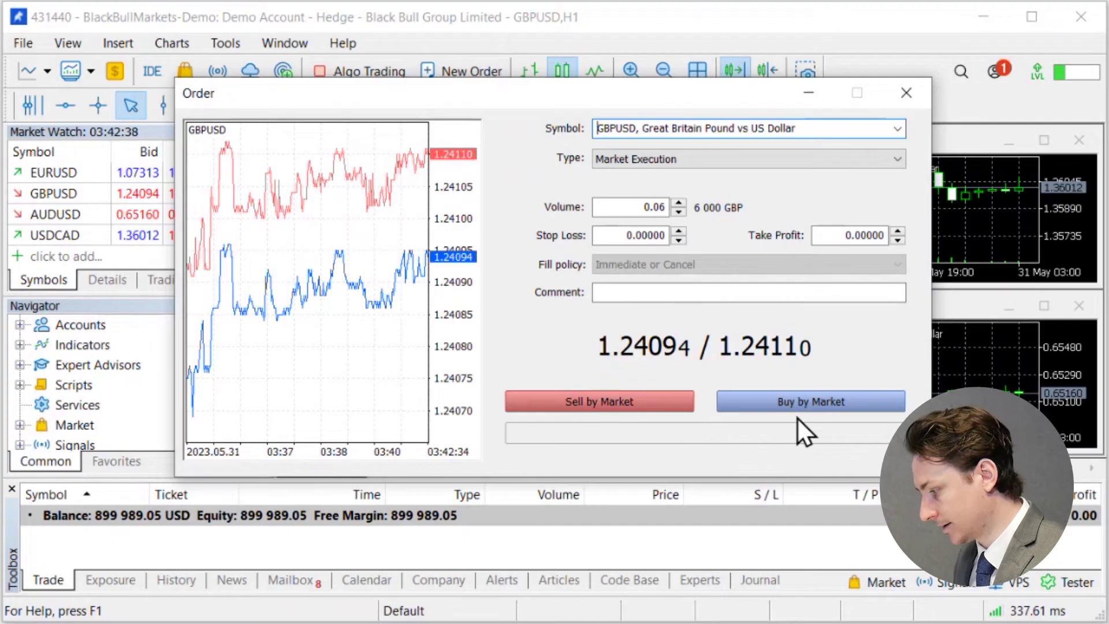
pyautogui.click(907, 97)
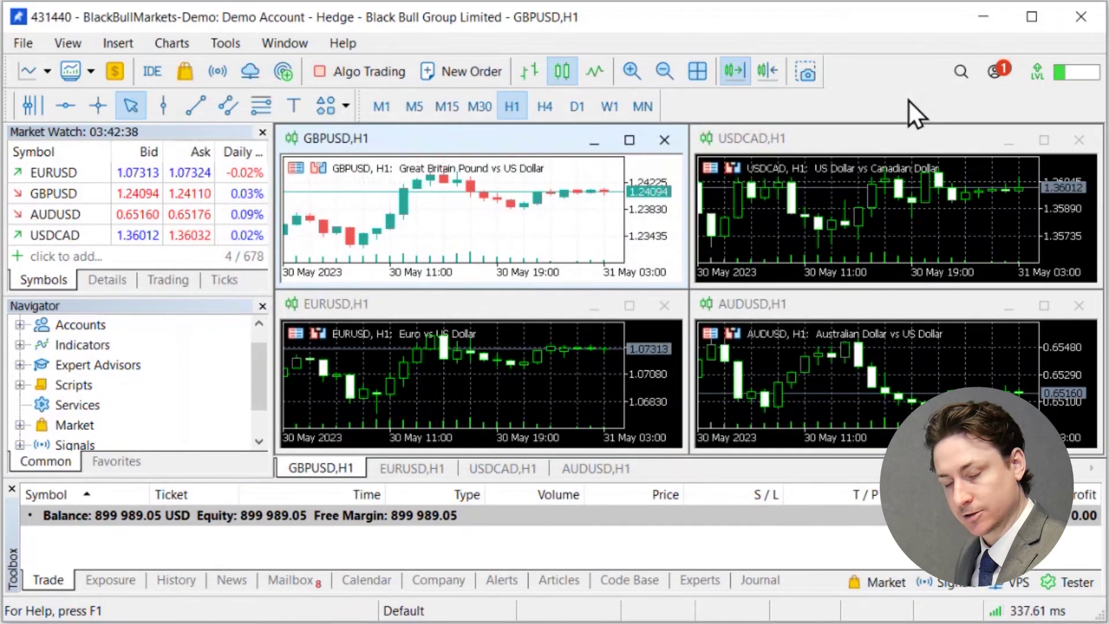
pyautogui.click(316, 168)
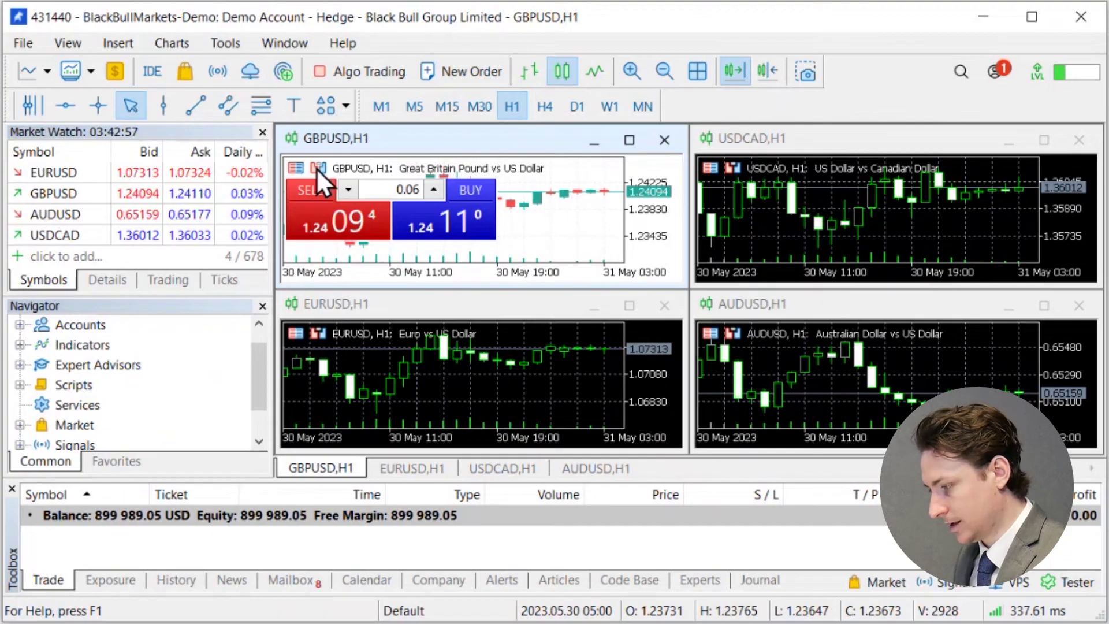
pyautogui.click(317, 168)
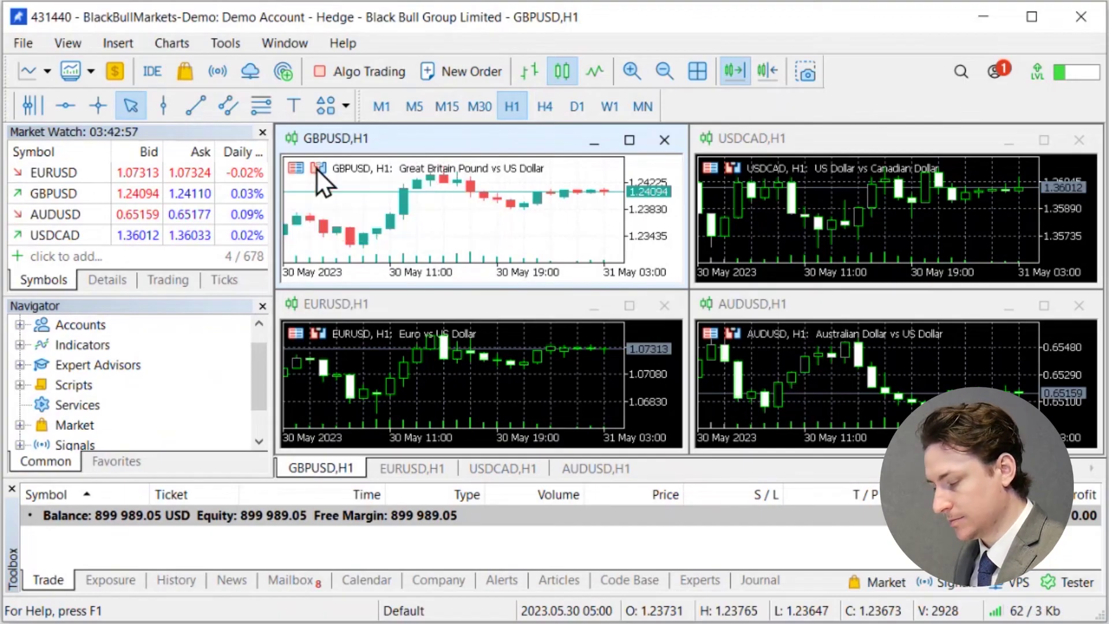
pyautogui.click(353, 77)
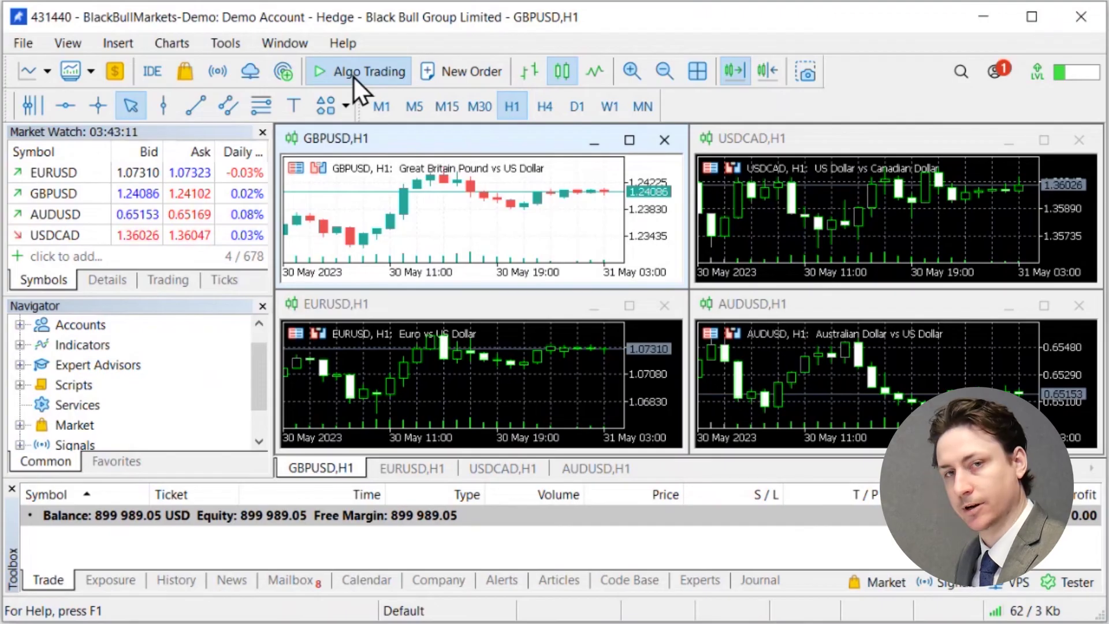
pyautogui.click(354, 77)
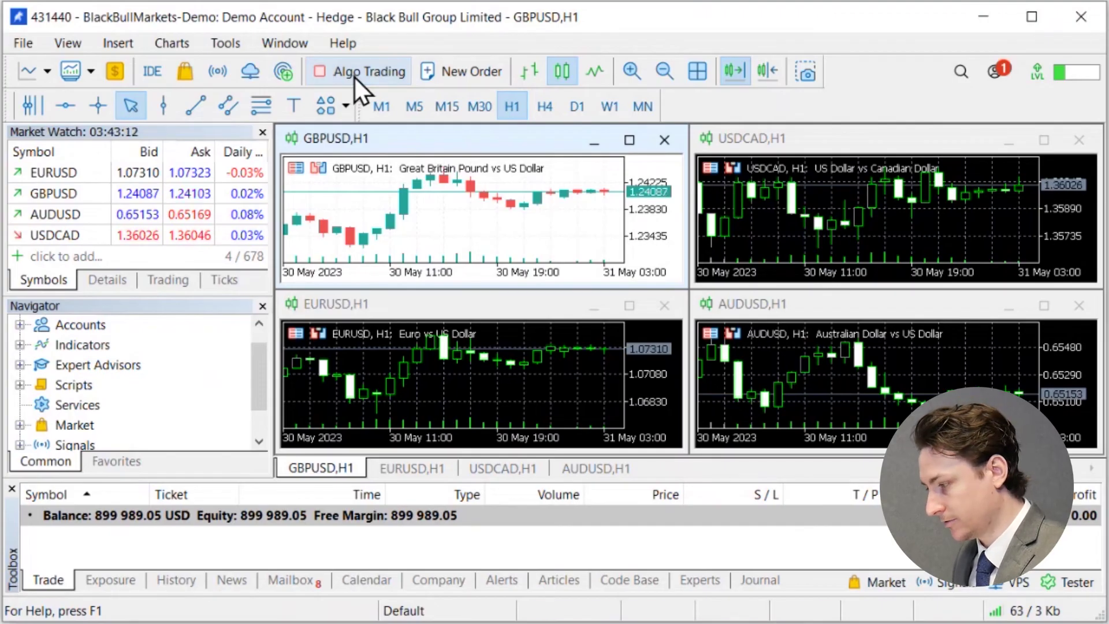